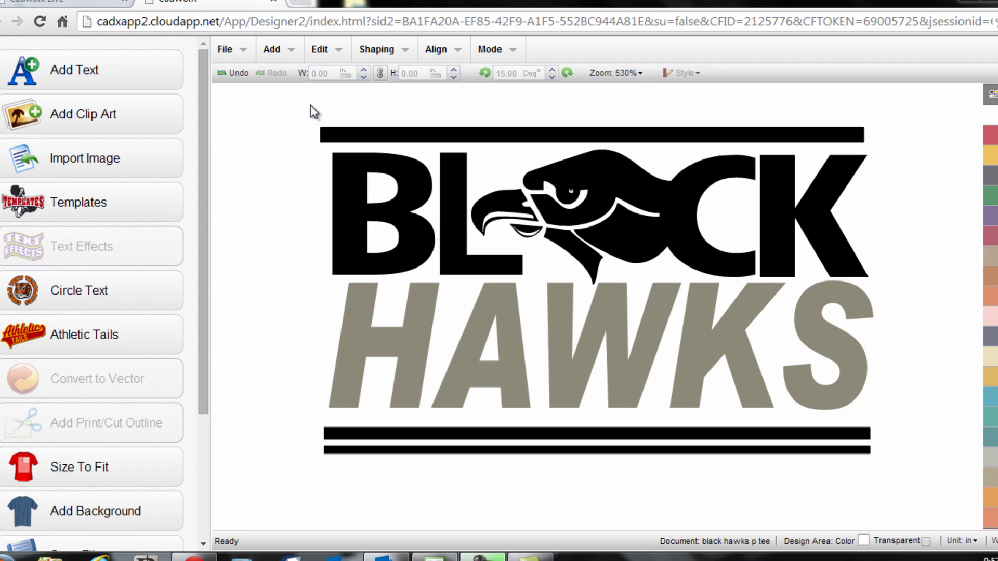
Step: Drag a marquee around the whole Black Hawks logo, including the hawk head and black bars
drag(285, 99, 963, 512)
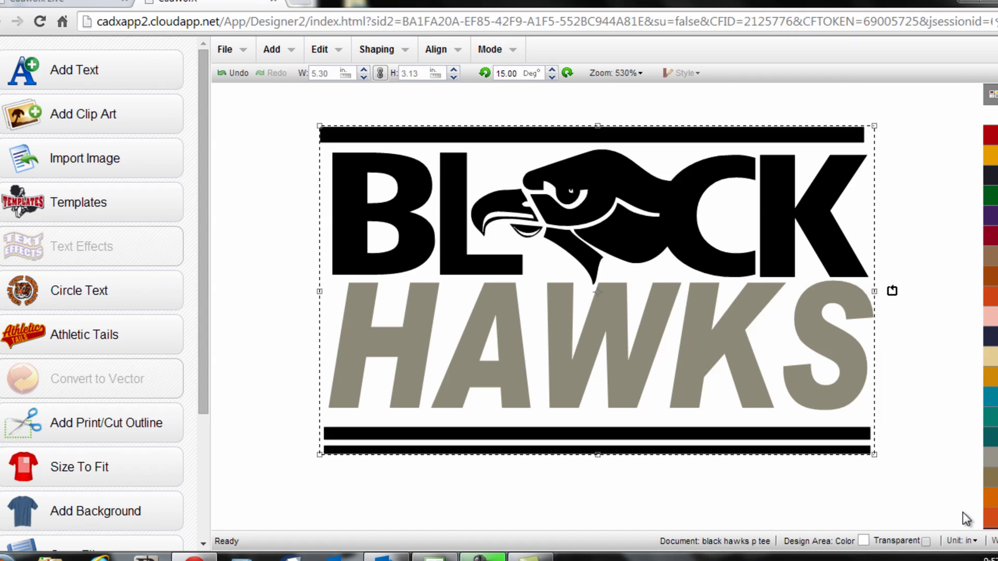
Step: Delete the old logo and add a new text object reading EAGLES
key(Delete)
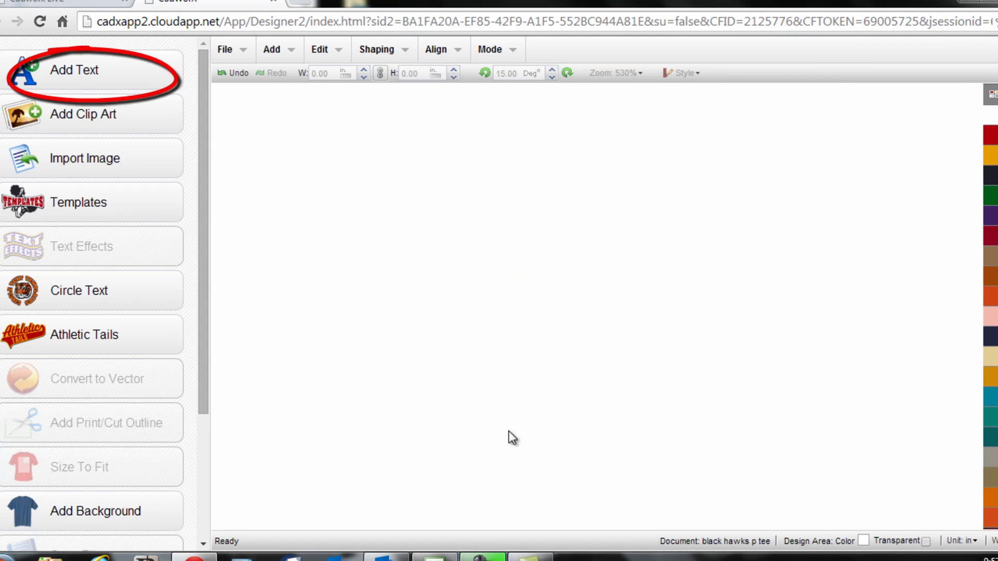
click(106, 87)
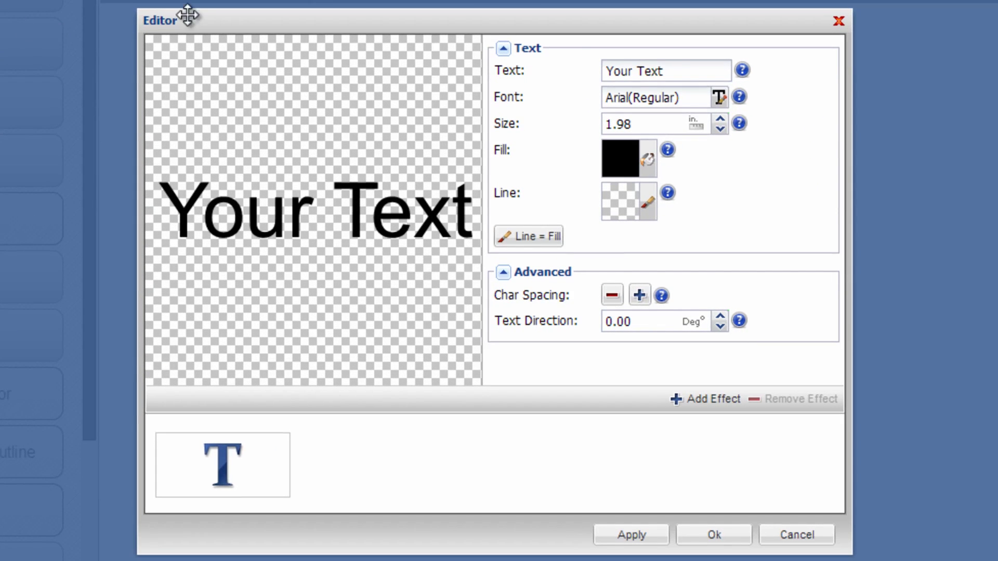
triple_click(679, 68)
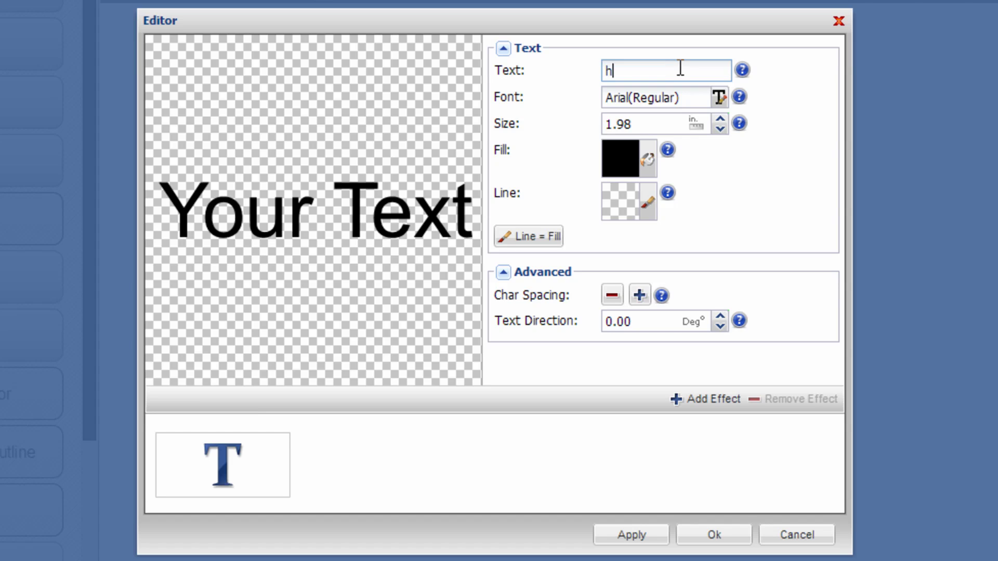
key(BackSpace)
text(EAGLES)
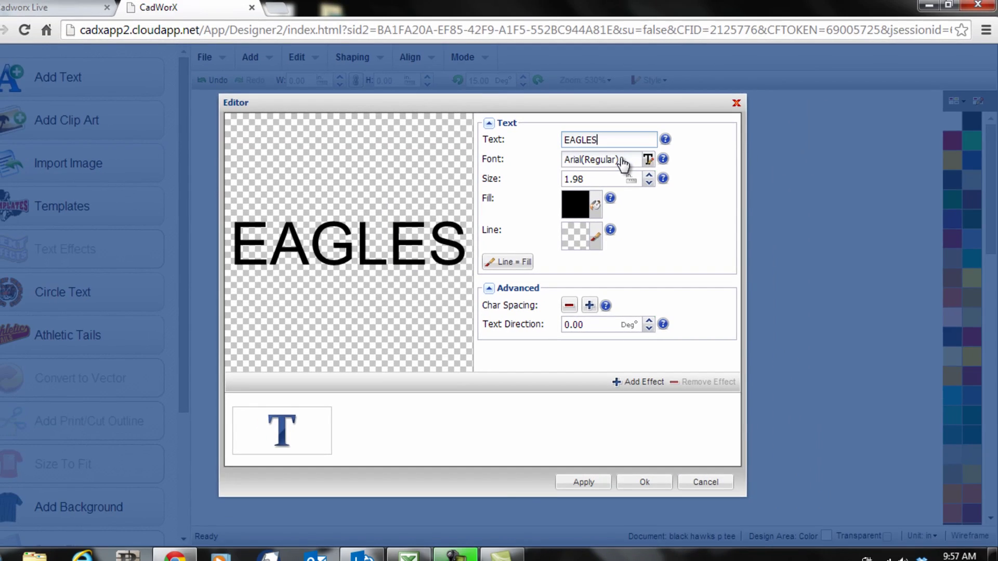
Step: Set the EAGLES text to the _vxAth5 athletic font and place it on the canvas
click(623, 163)
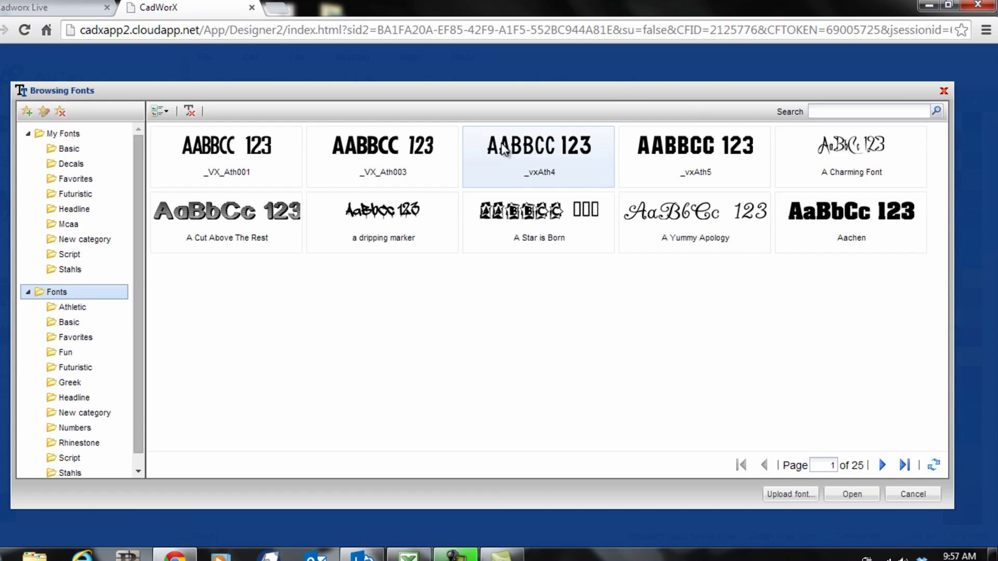
click(857, 494)
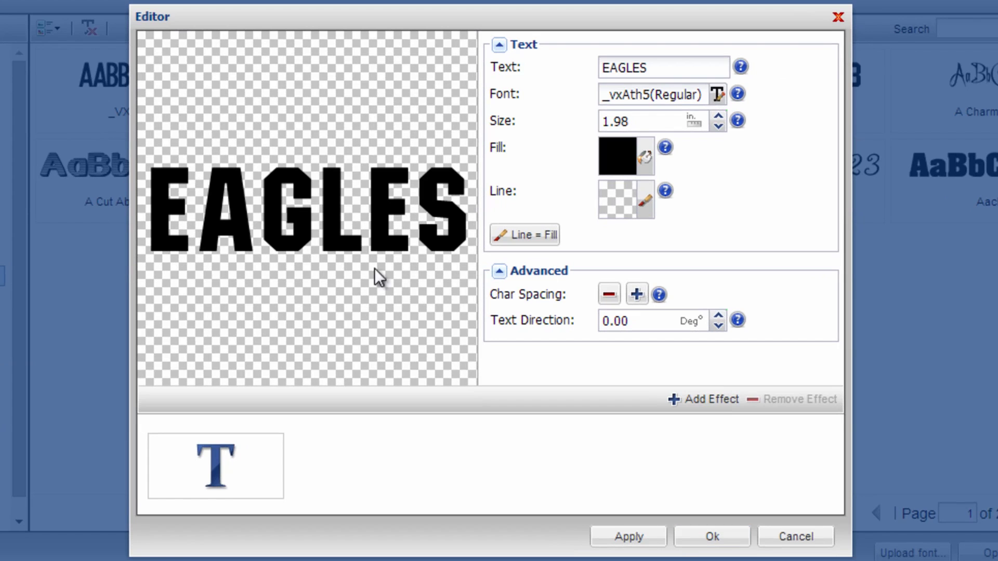
click(701, 539)
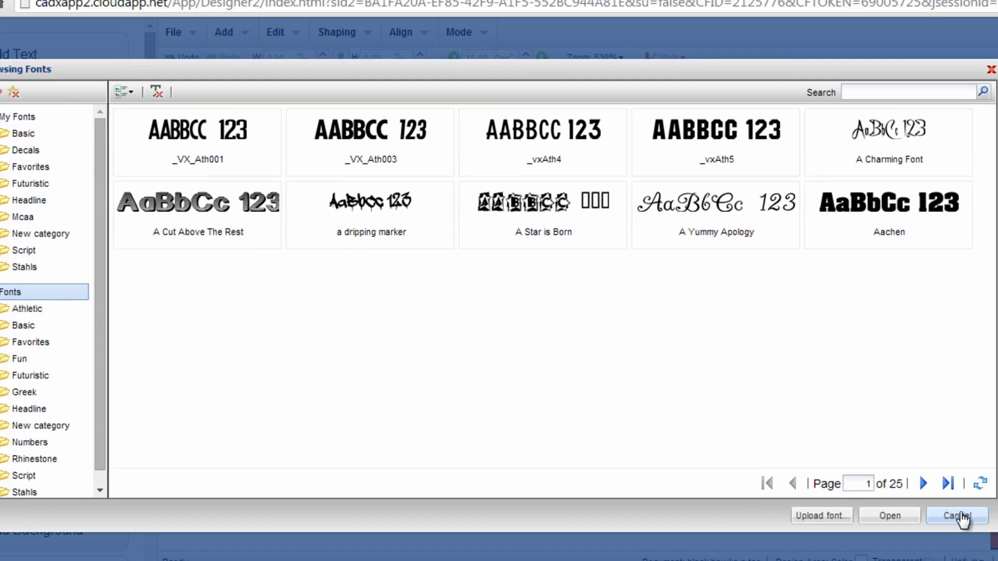
click(958, 517)
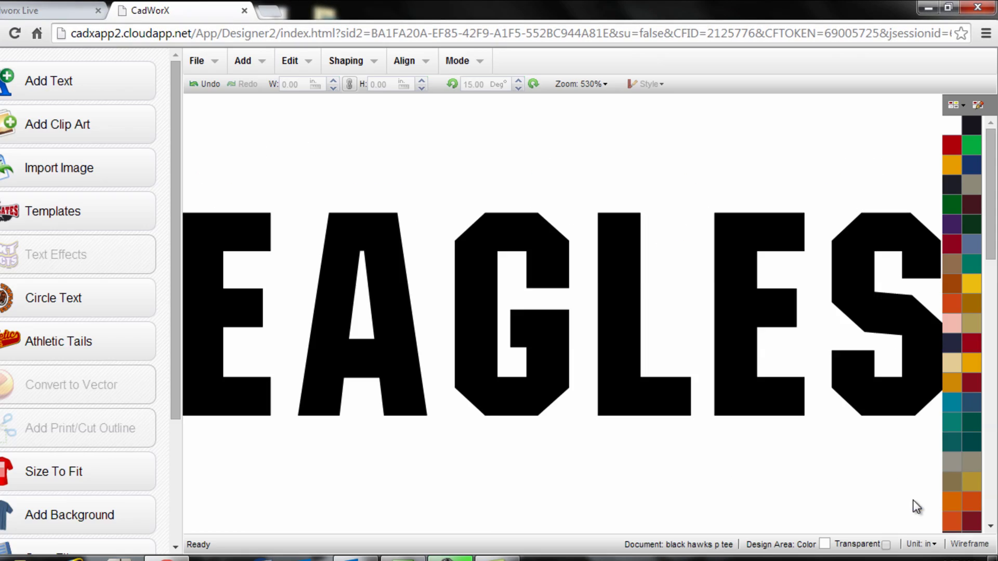
Step: Zoom to fit, then break the EAGLES text apart into separate letter shapes
click(574, 85)
click(587, 146)
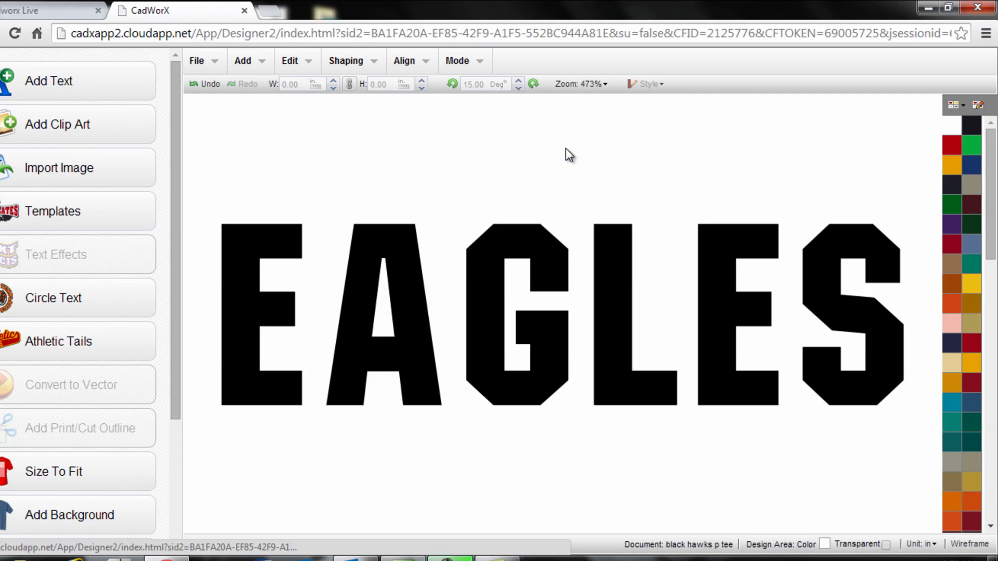
click(350, 296)
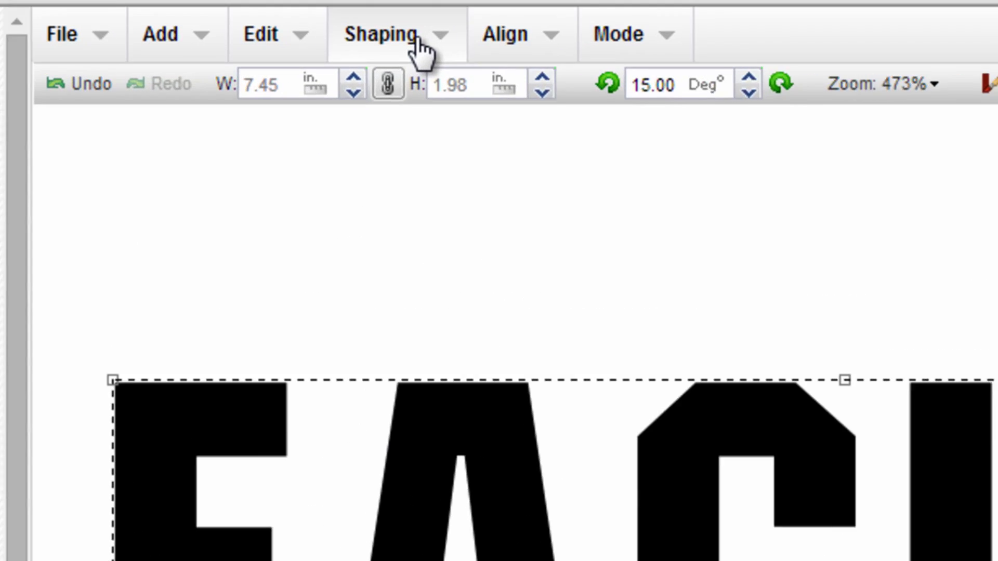
click(361, 61)
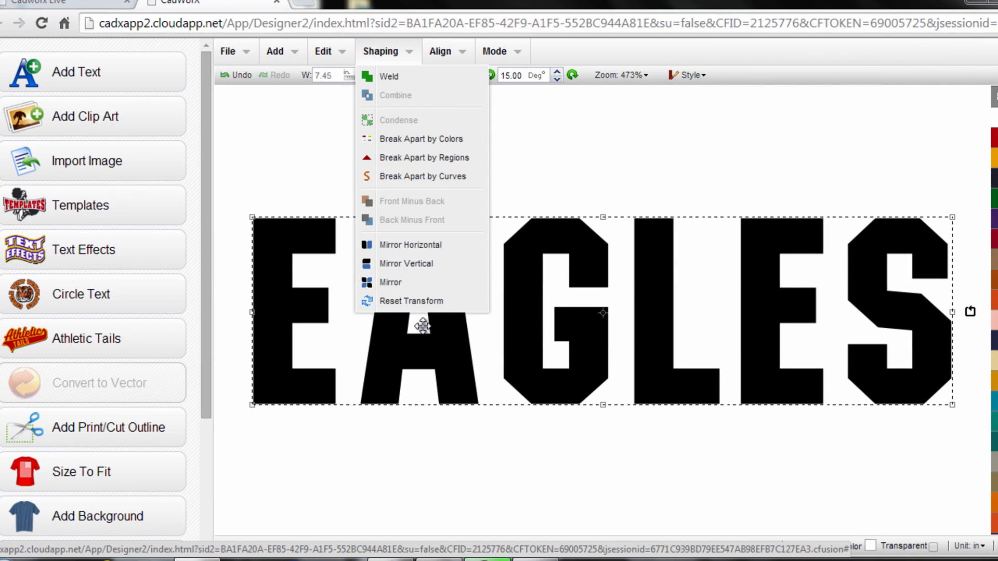
click(433, 158)
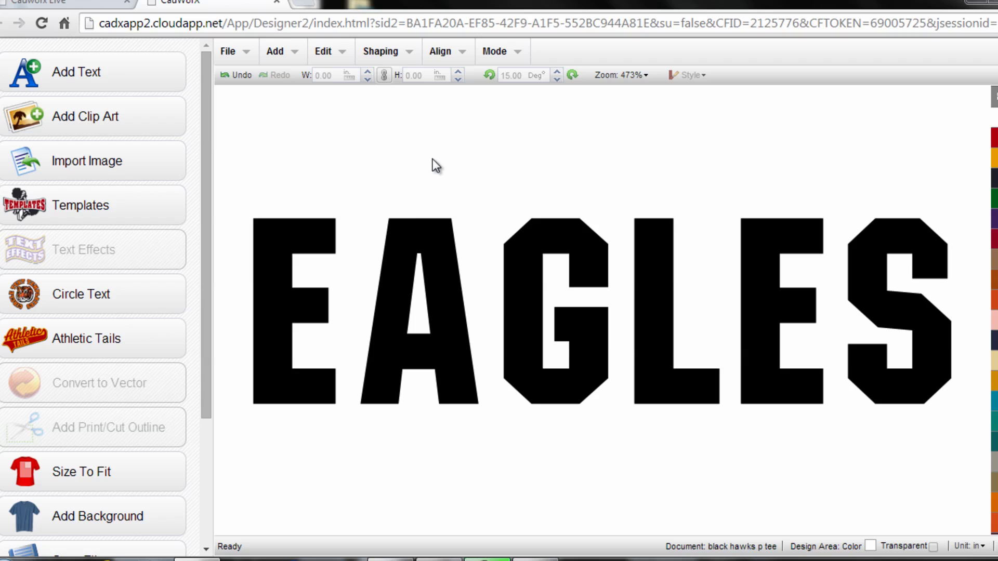
Step: Check that the A, G, L, second E and S are each separate shapes, then deselect
click(423, 232)
click(501, 239)
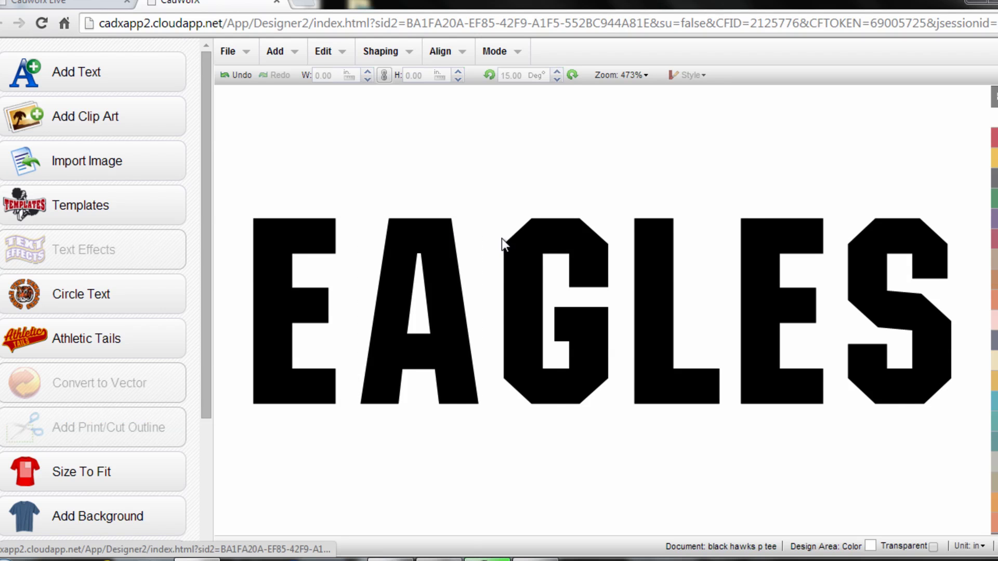
click(520, 238)
click(648, 233)
click(759, 231)
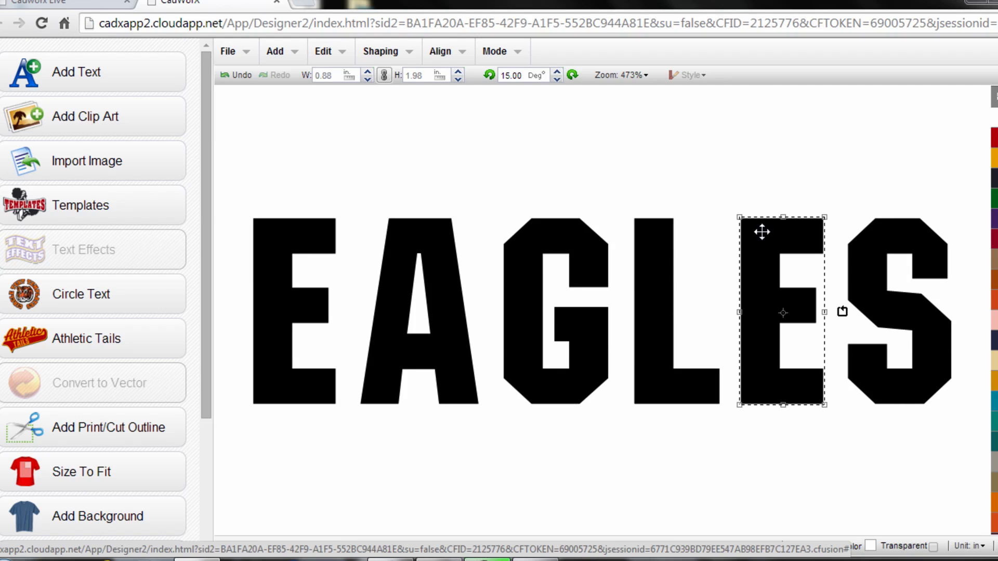
click(863, 235)
click(644, 169)
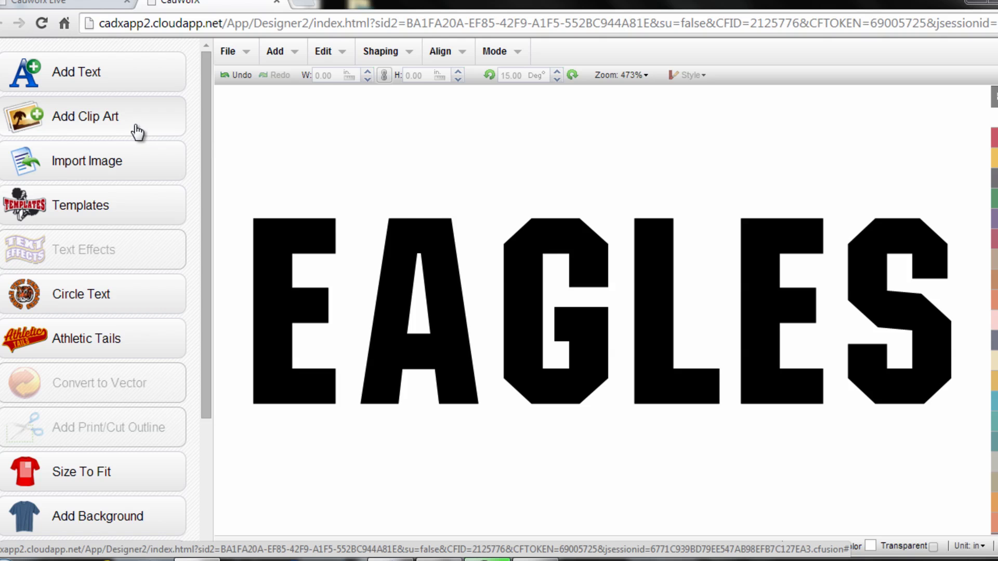
Step: Search the clipart library for EAGLE and add the solid black flying eagle to the design
click(98, 127)
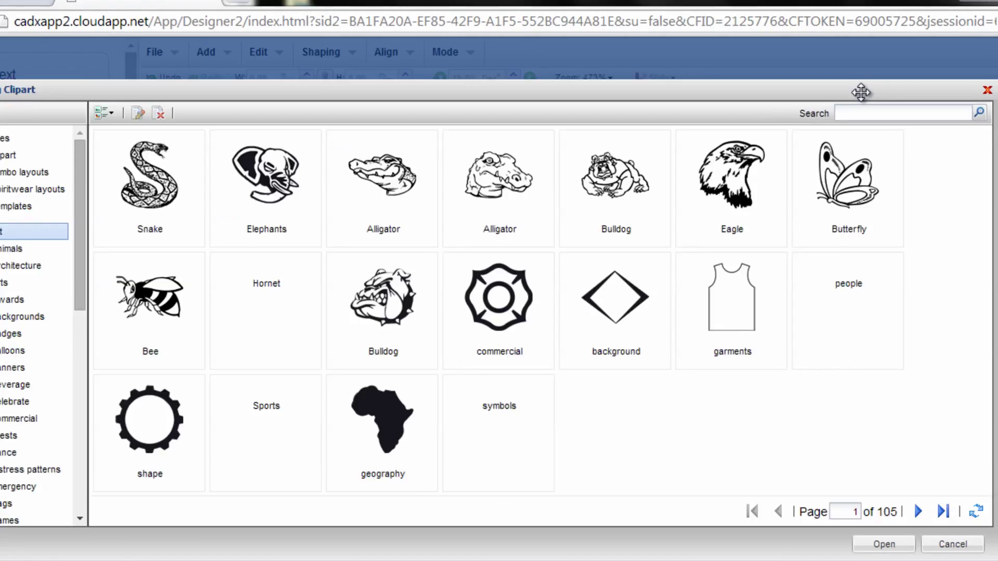
click(863, 111)
text(EAG)
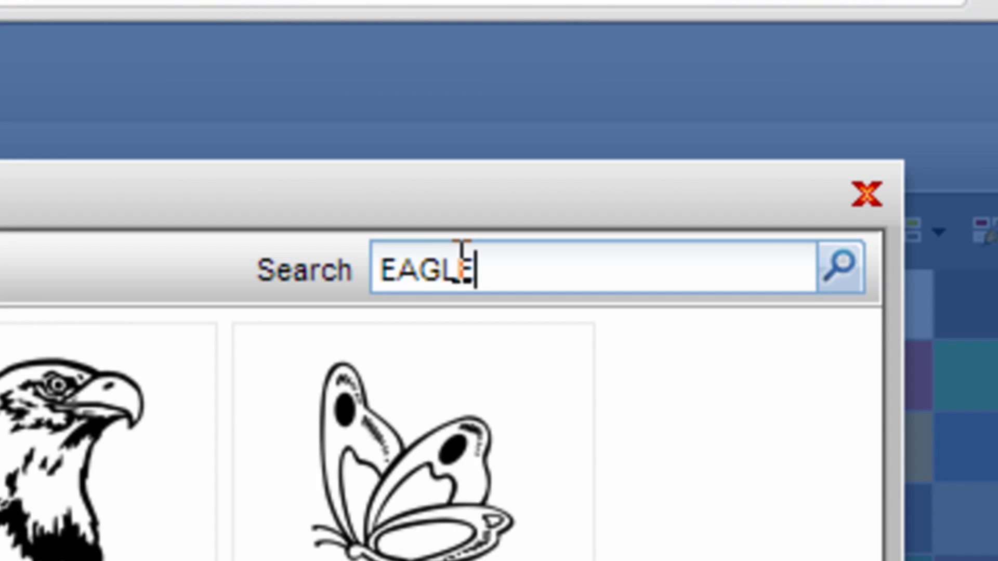
text(LE)
key(Return)
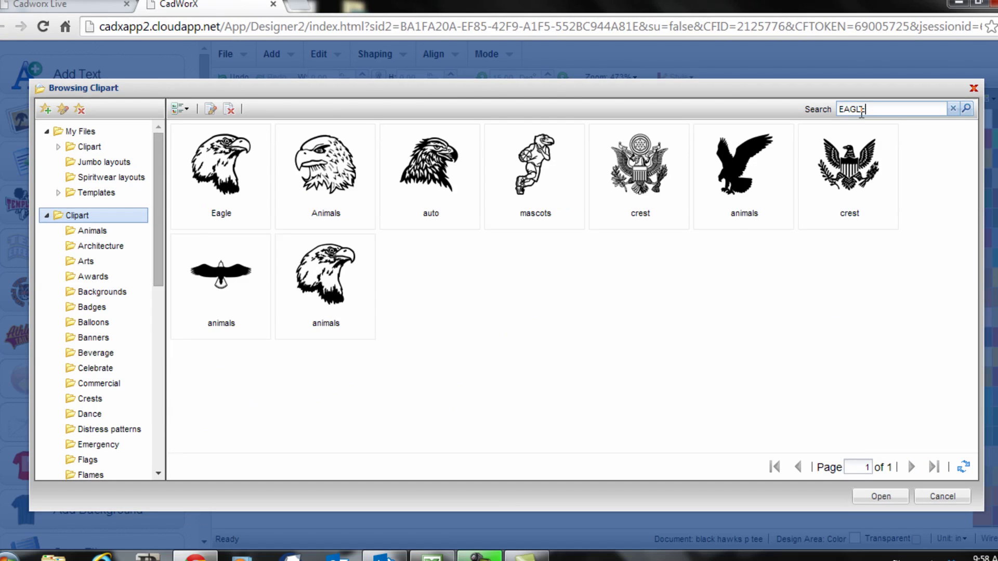
click(750, 200)
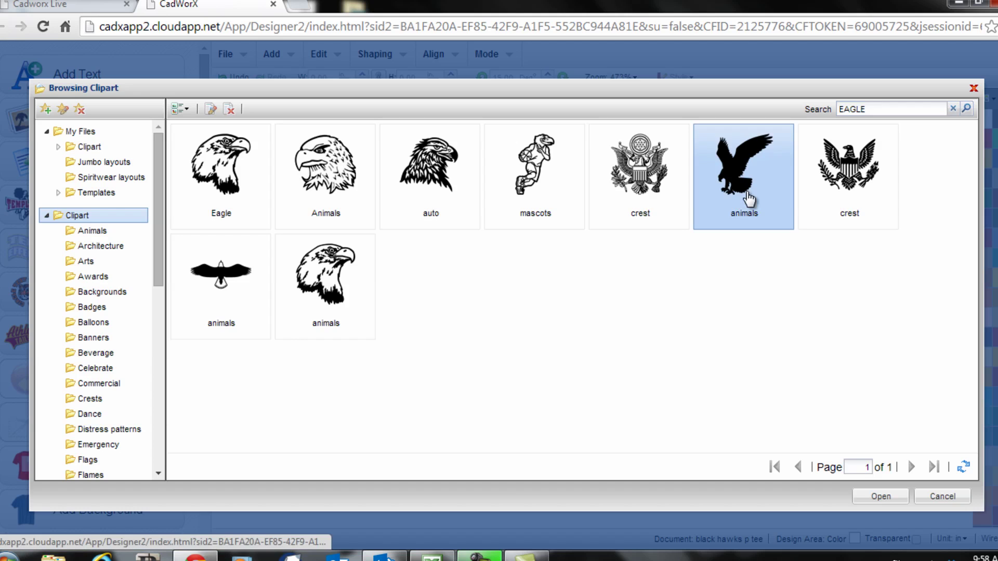
click(876, 497)
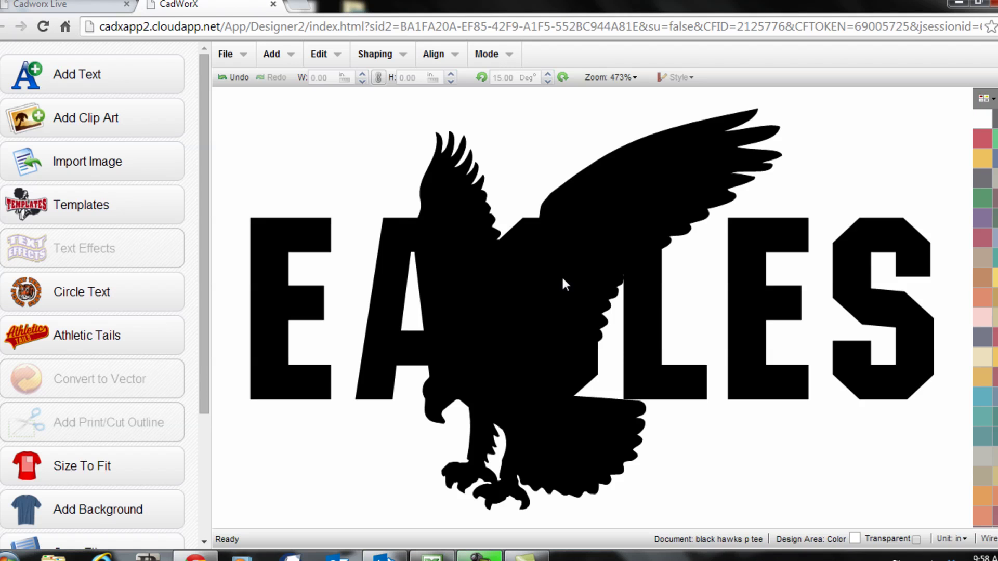
click(564, 283)
Step: Shrink the eagle to about 2.63 × 2.78, move it aside, and delete the letter G
drag(401, 511, 539, 364)
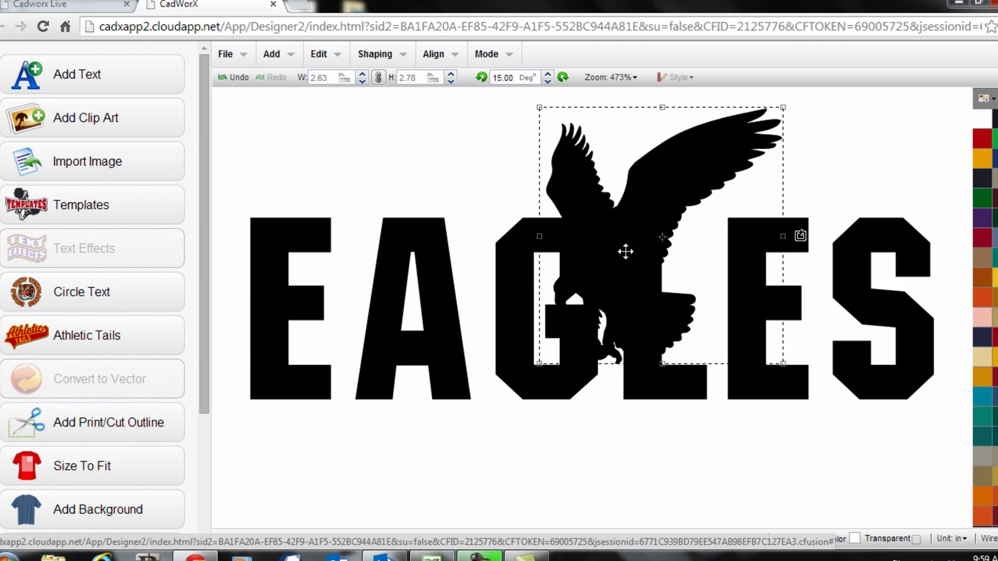
drag(625, 252, 757, 258)
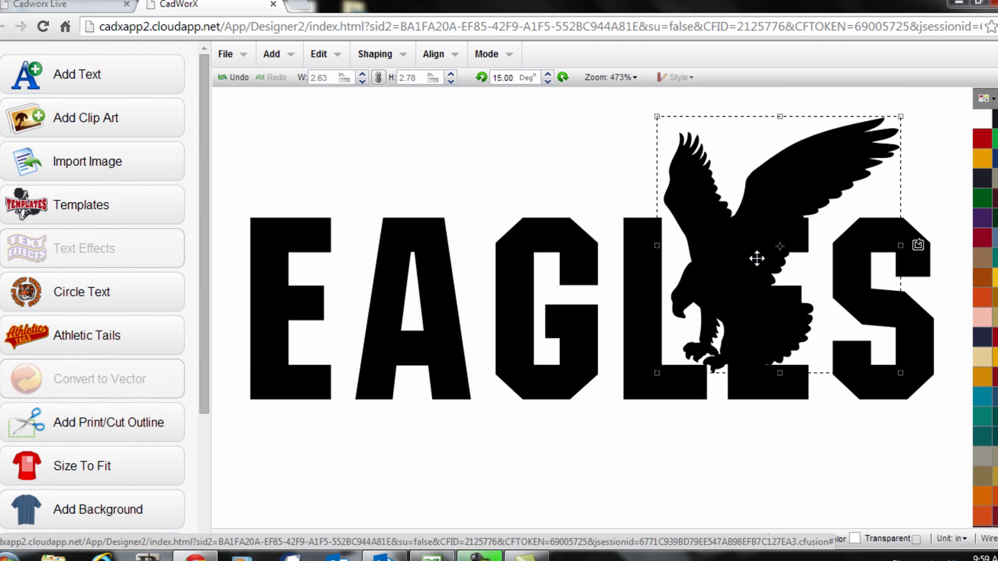
click(574, 260)
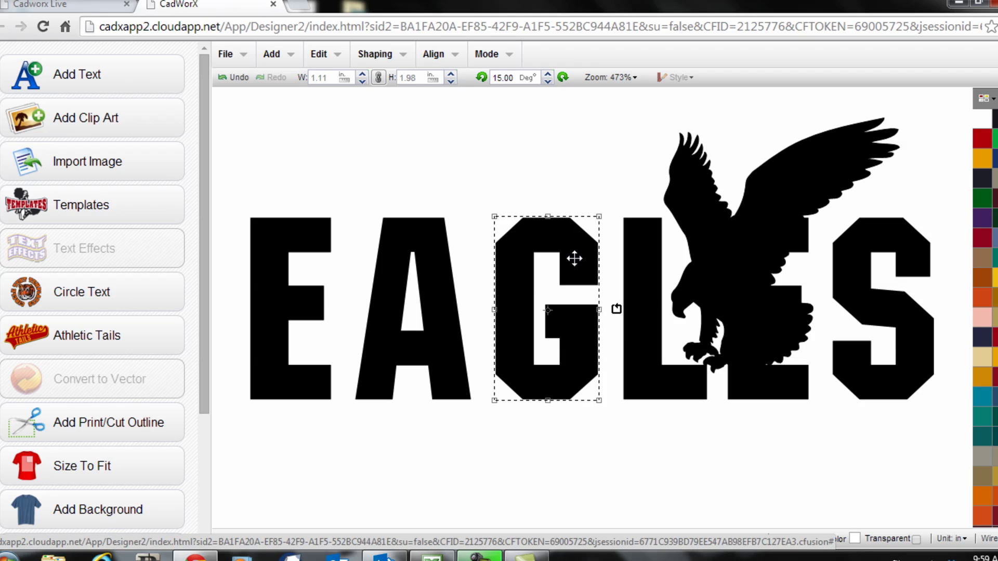
key(Delete)
Step: Move and shrink the eagle to about 2.09 × 2.21 to fill the gap between A and L
click(734, 228)
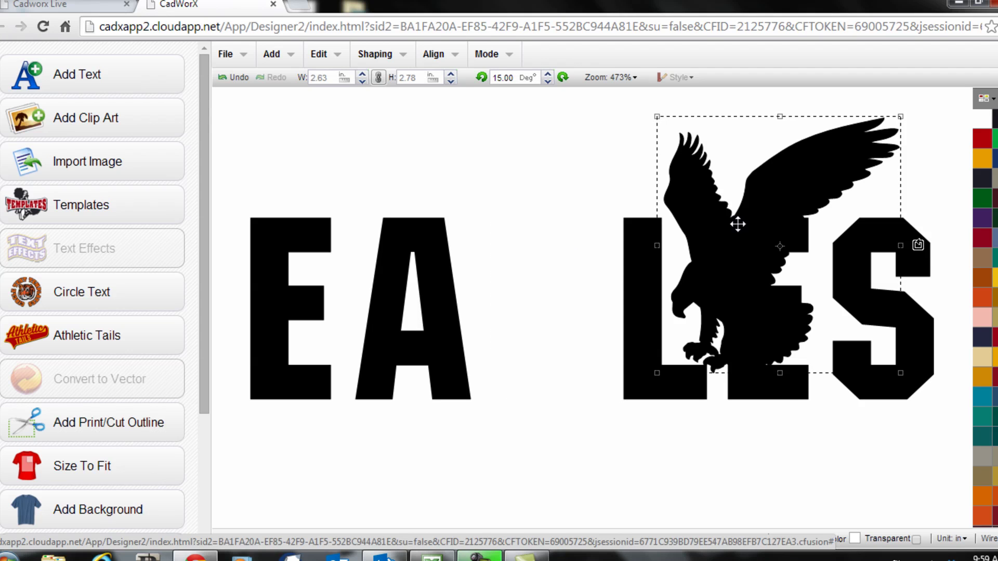
drag(738, 224, 518, 276)
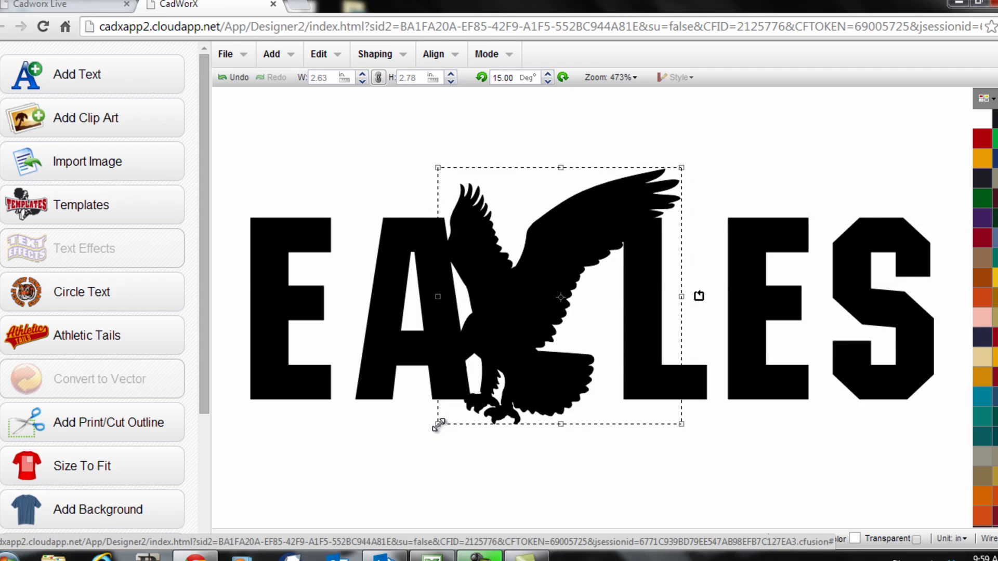
drag(438, 425, 471, 407)
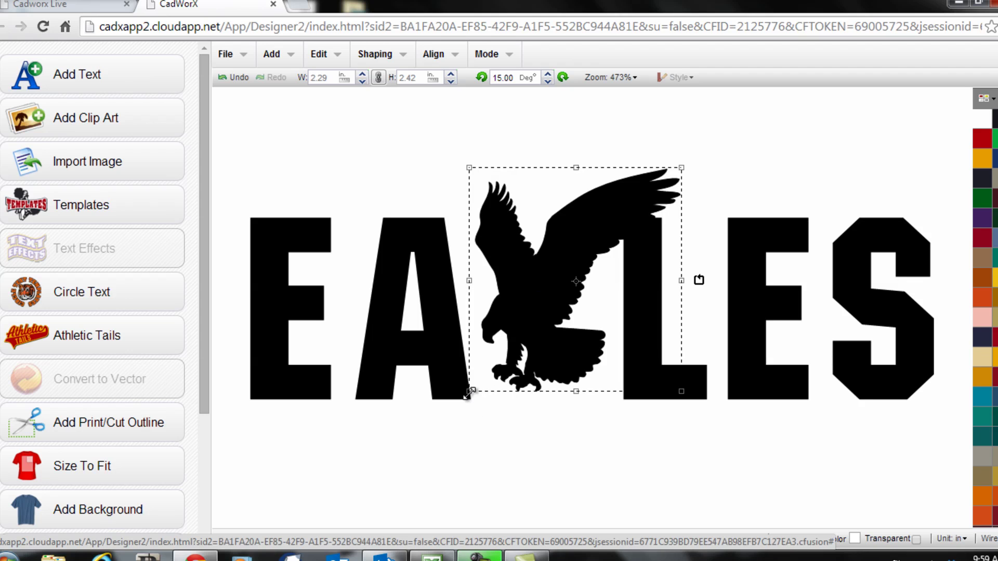
drag(530, 307, 513, 332)
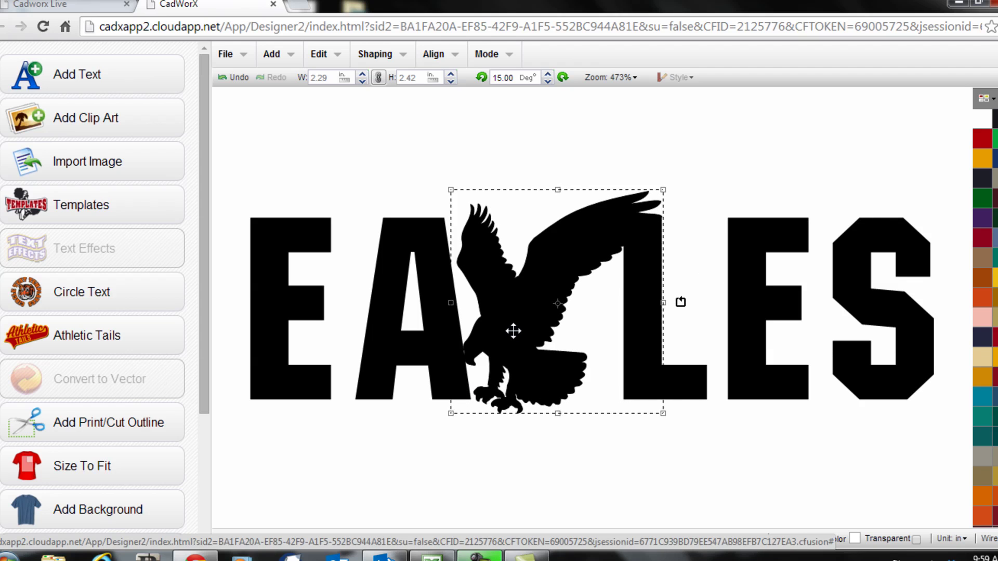
drag(451, 414, 472, 404)
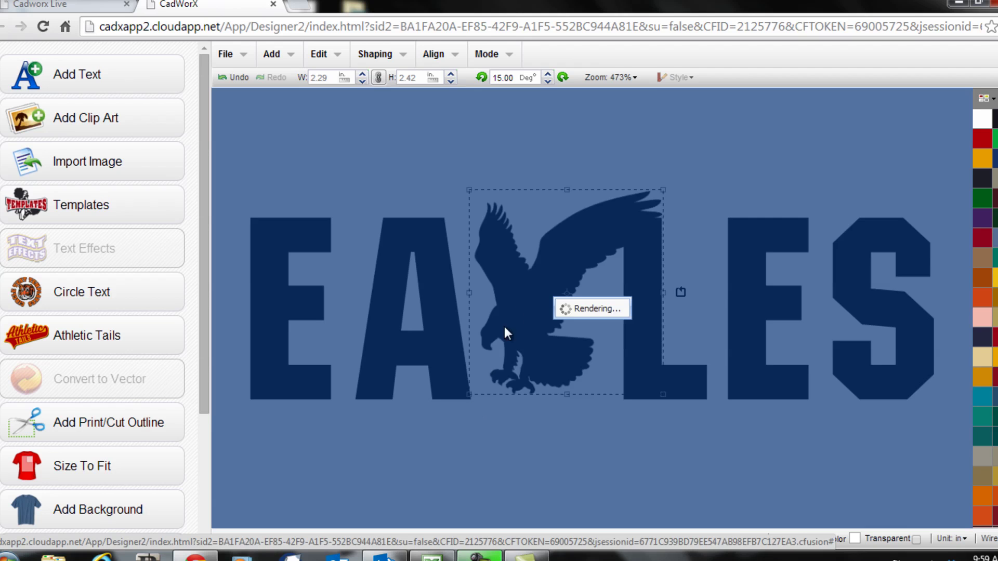
drag(529, 298, 519, 315)
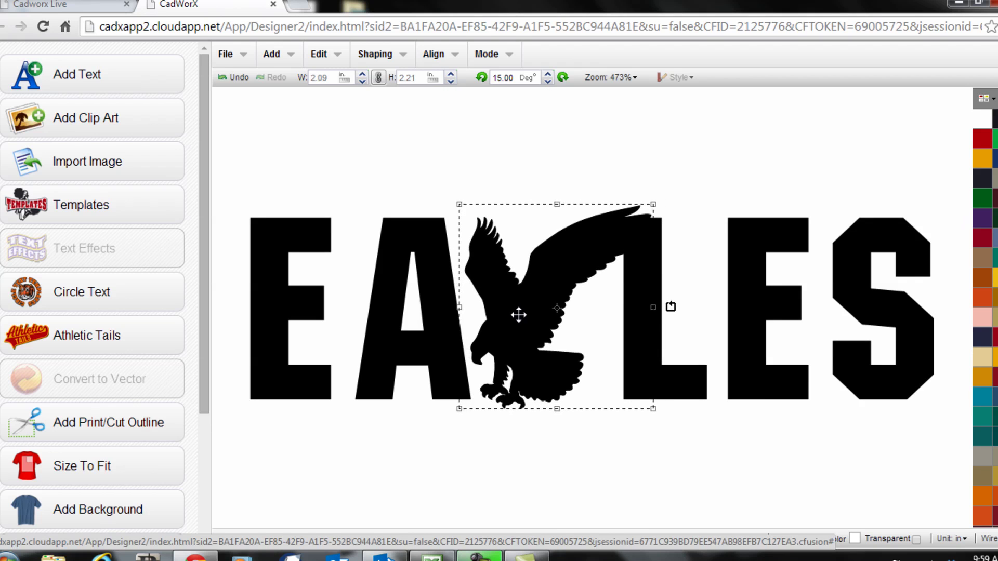
click(529, 151)
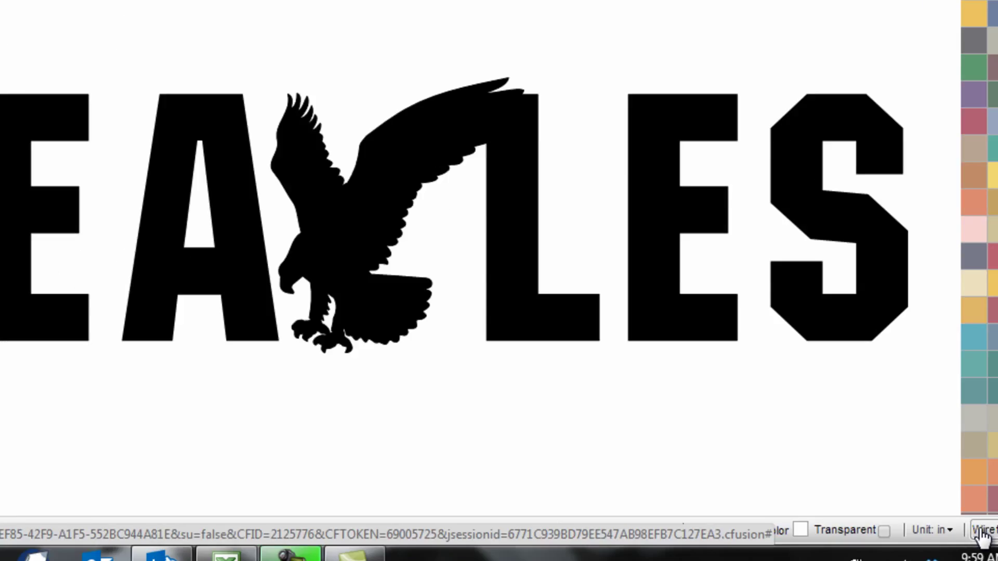
Step: In wireframe view, select the eagle with its overlapping letters and weld them into one shape
click(856, 507)
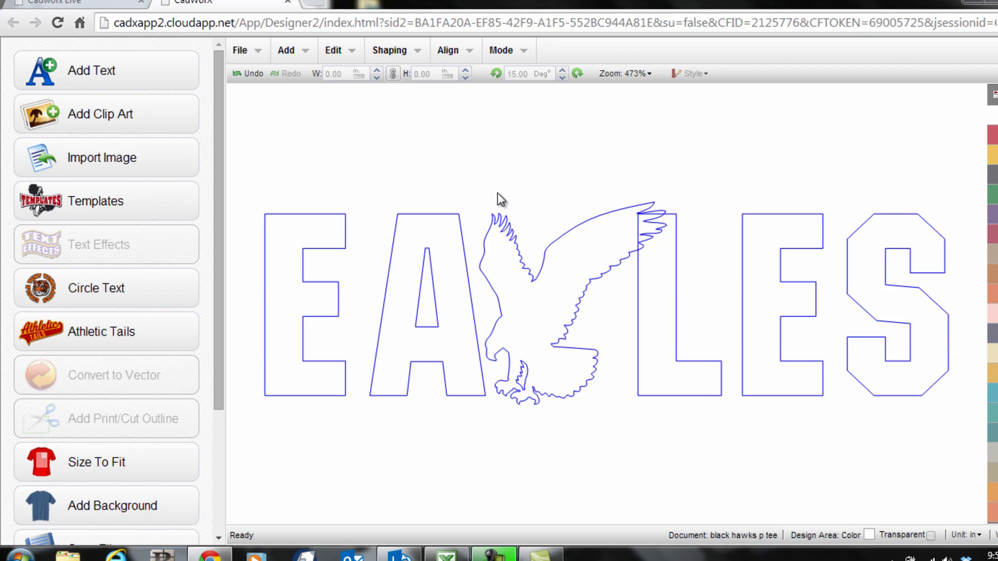
drag(441, 156, 735, 419)
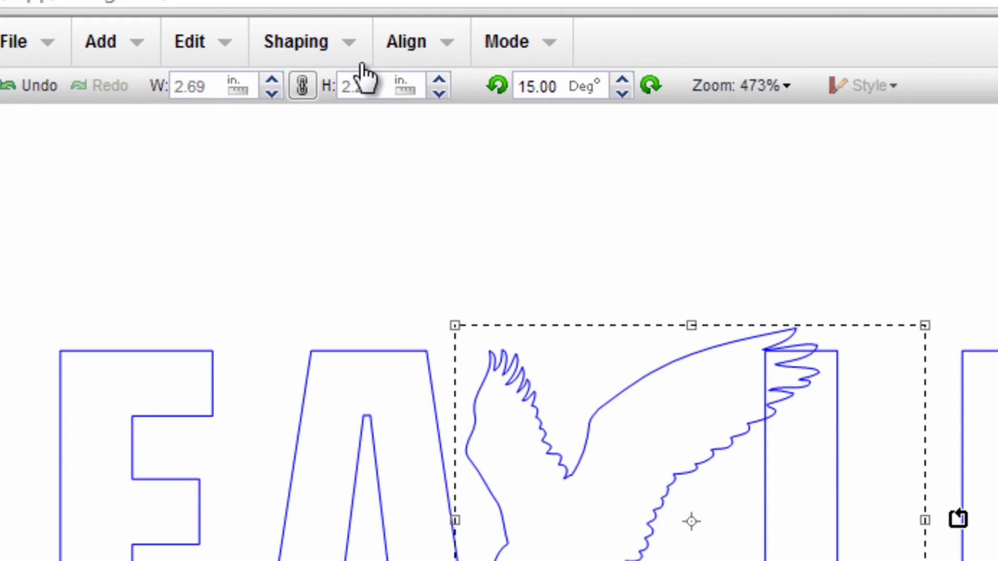
click(350, 42)
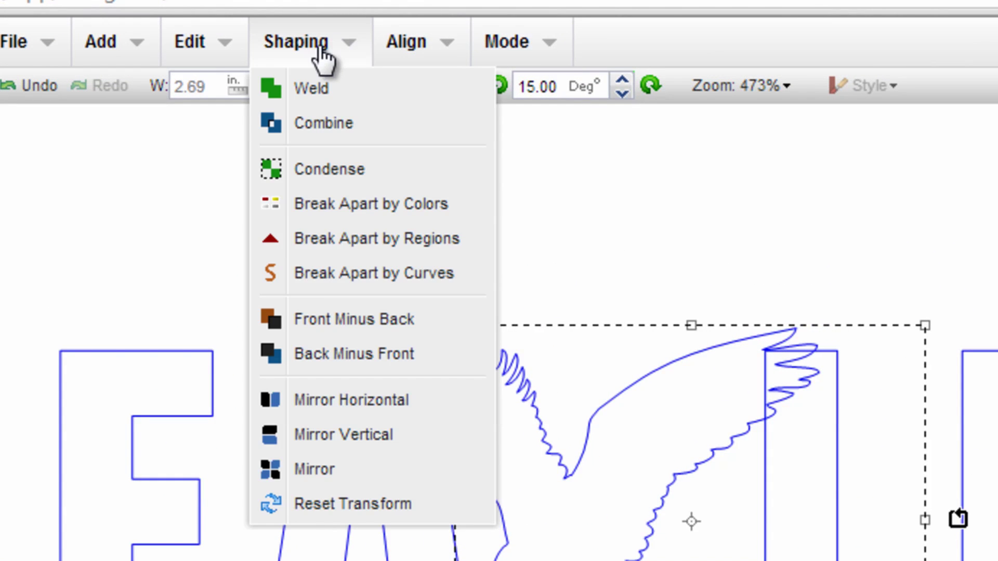
click(319, 87)
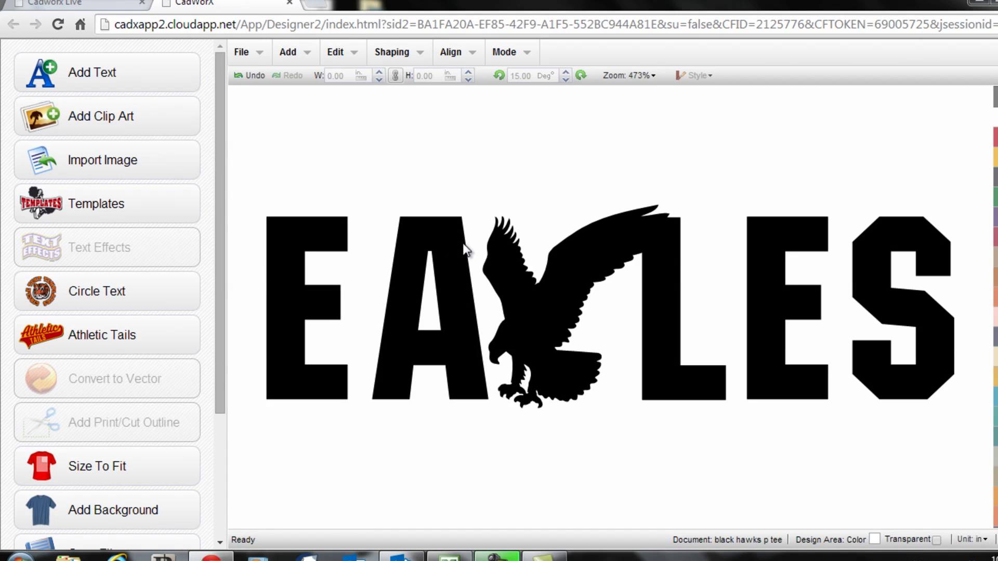
Step: Condense all of EAGLES into one object, then scale it down slightly from the top-left corner
drag(240, 147, 969, 457)
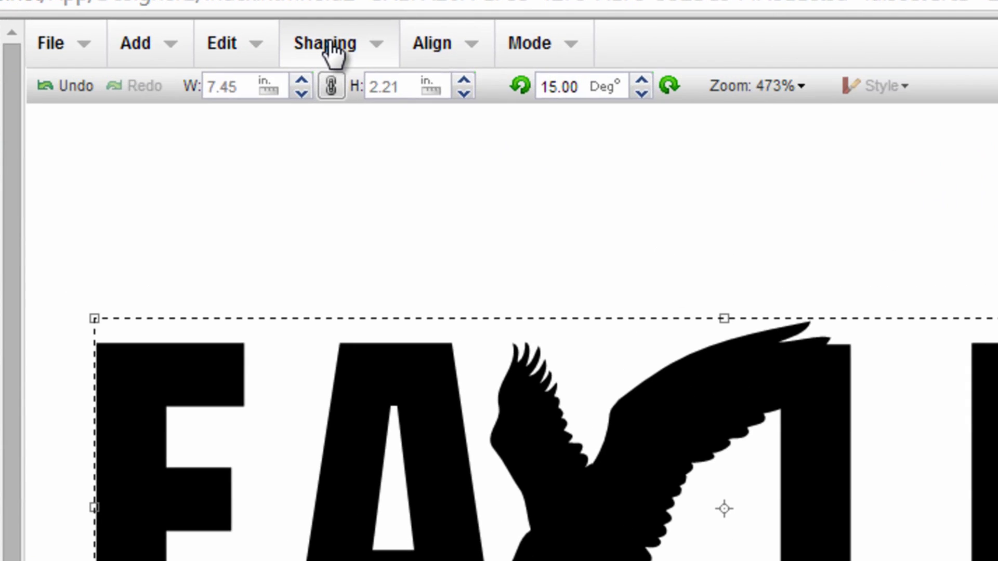
click(395, 55)
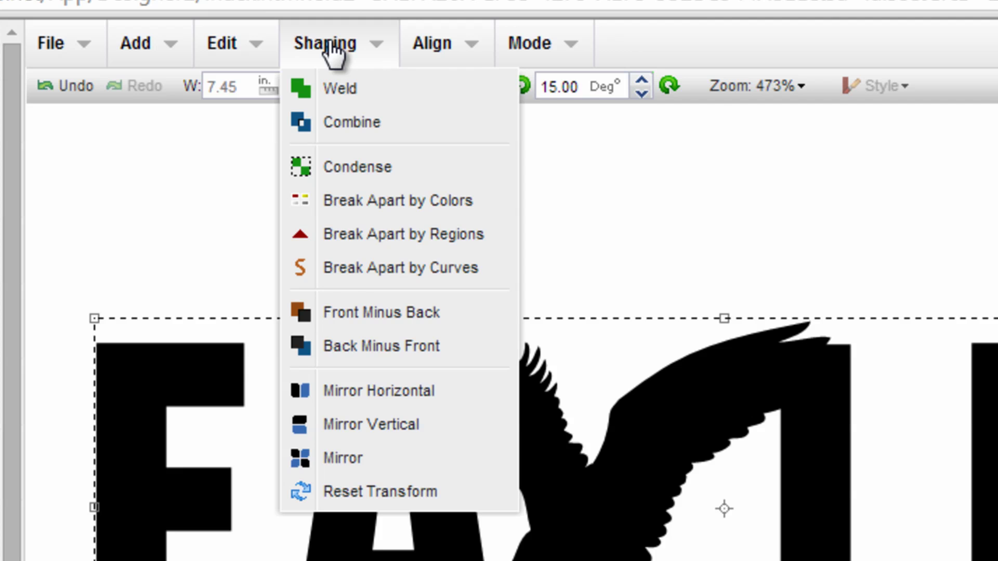
click(335, 167)
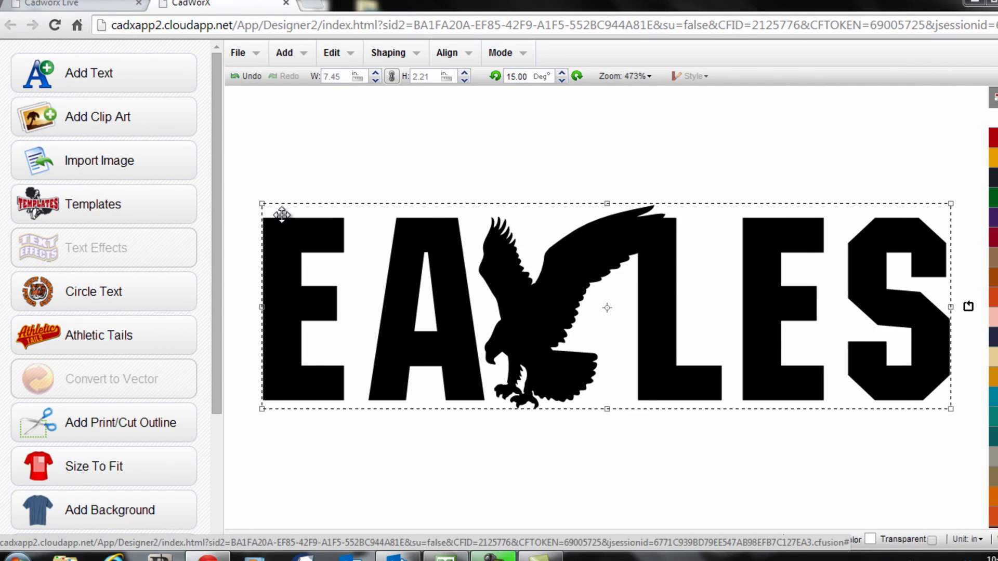
drag(263, 204, 345, 233)
click(445, 157)
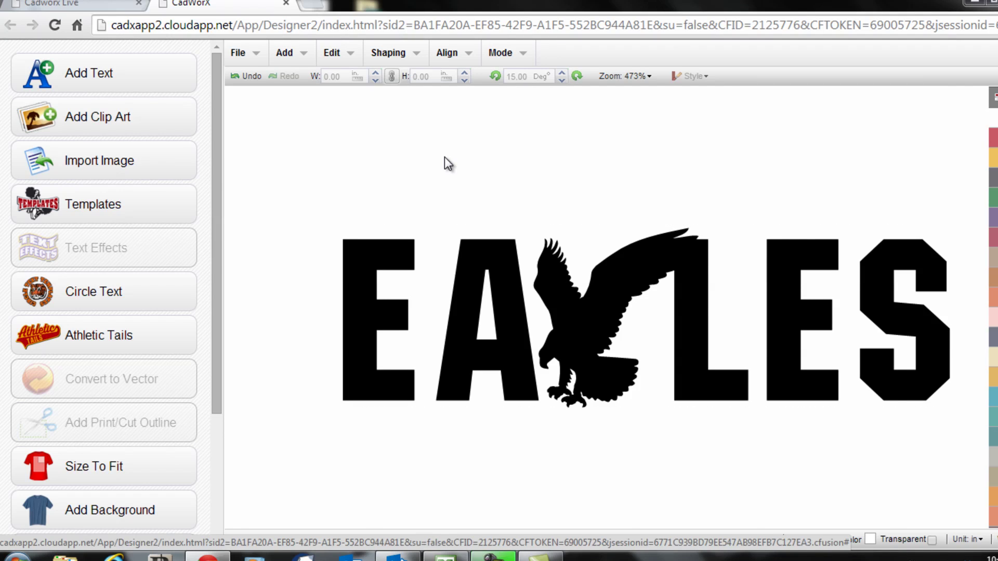